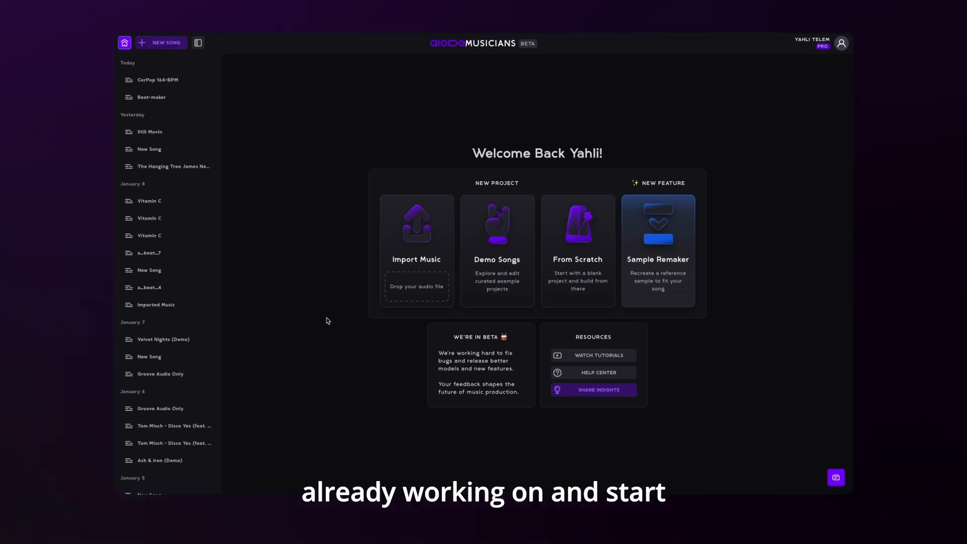
Import the audio file CorPop 164-BPM.wav as the basis of a new project
{"action": "key", "text": "super+Tab"}
{"action": "left_click_drag", "start_coordinate": [392, 295], "coordinate": [430, 281]}
{"action": "key", "text": "ctrl+Right"}
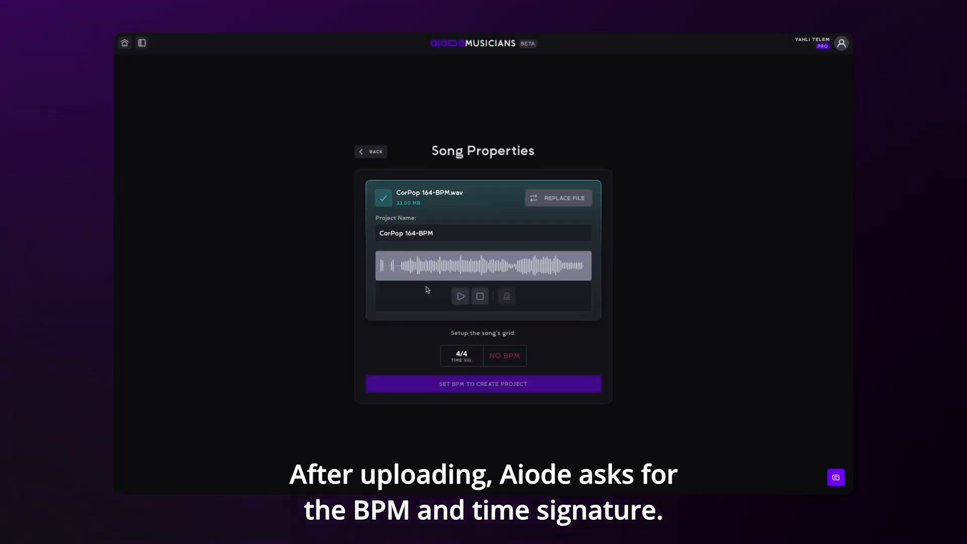
Set the song's tempo to 164 BPM, create the project and dismiss the song settings tip
{"action": "double_click", "coordinate": [495, 356]}
{"action": "type", "text": "164"}
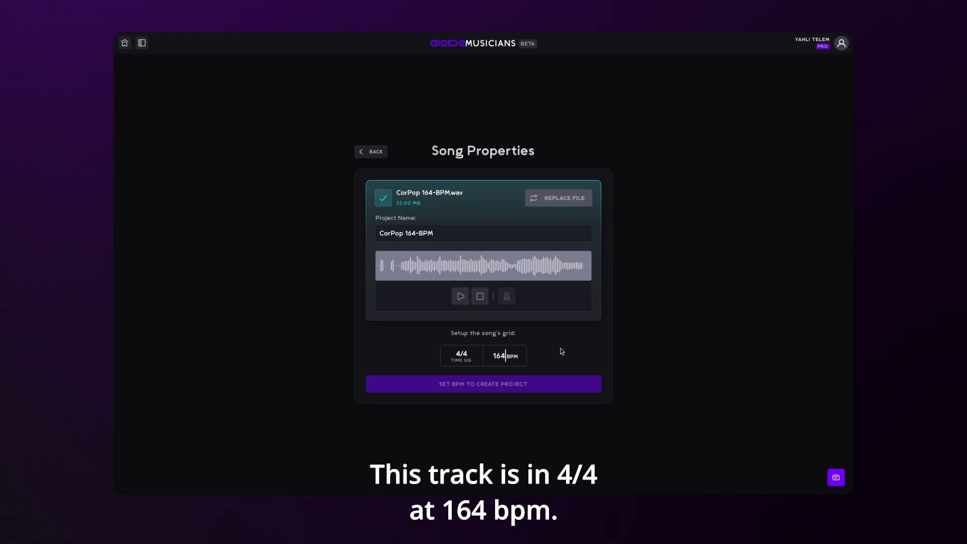
{"action": "left_click", "coordinate": [530, 383]}
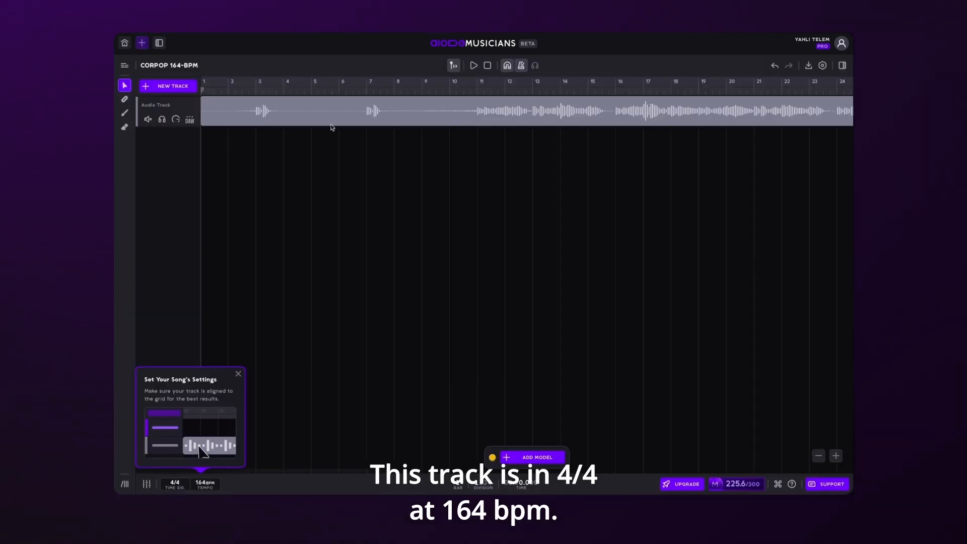
{"action": "left_click_drag", "start_coordinate": [316, 119], "coordinate": [283, 119]}
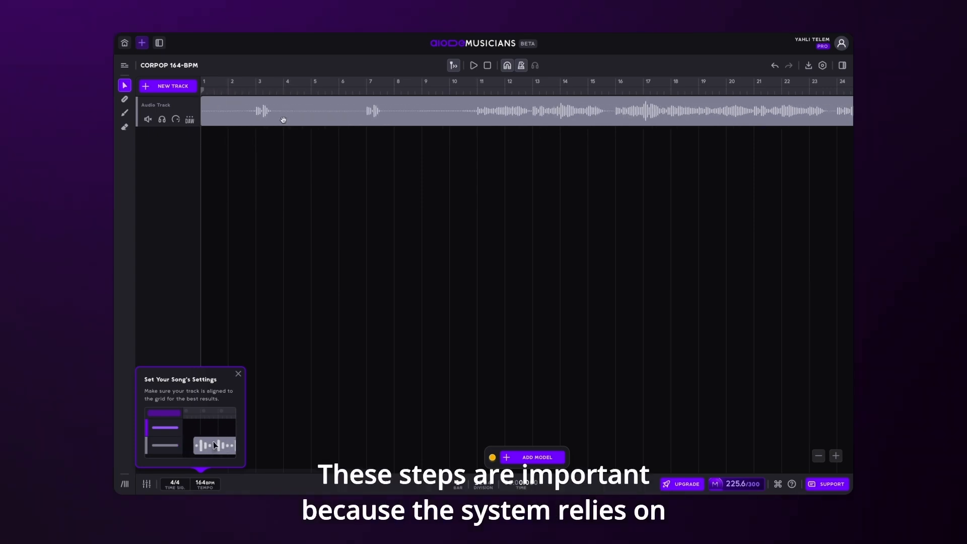
{"action": "left_click", "coordinate": [238, 373]}
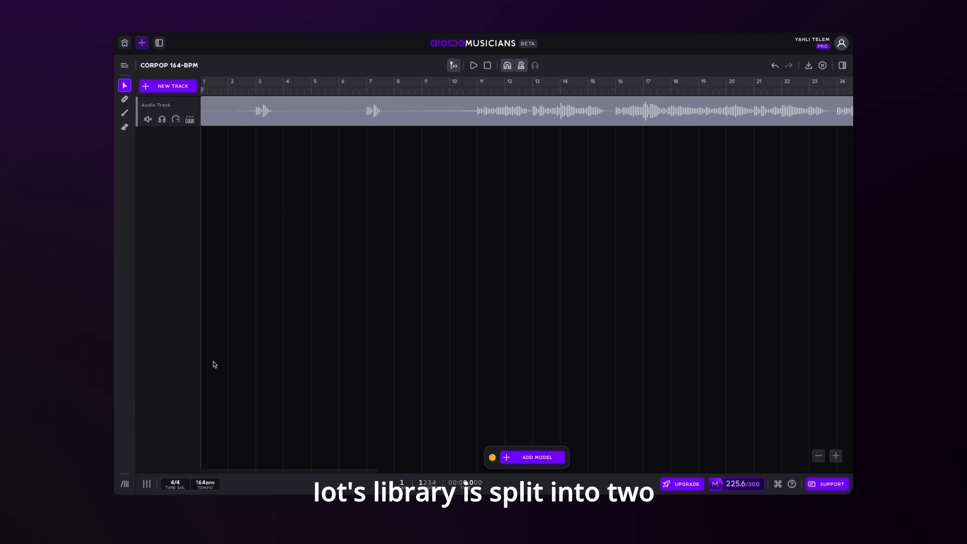
Examine the musician and layer models available in the model library
{"action": "left_click", "coordinate": [124, 484]}
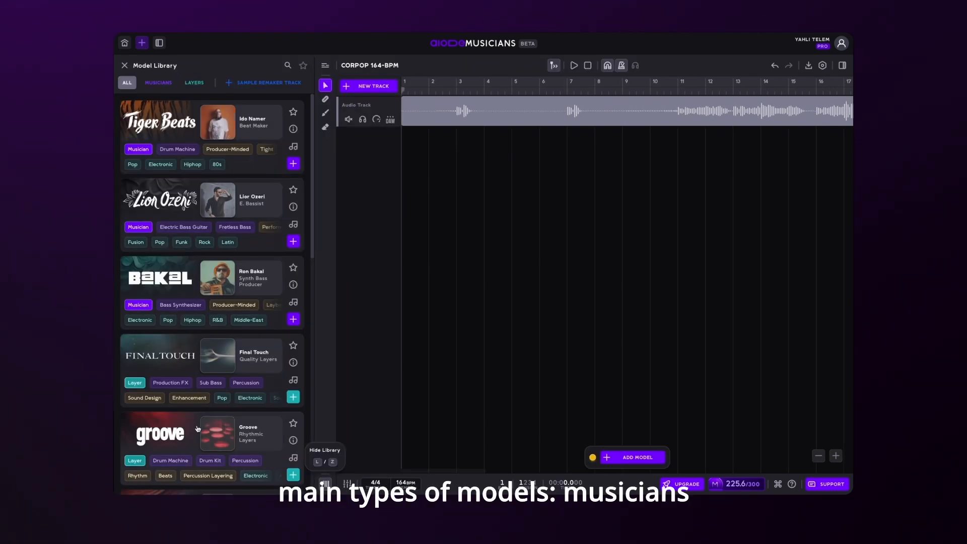
{"action": "left_click", "coordinate": [158, 83]}
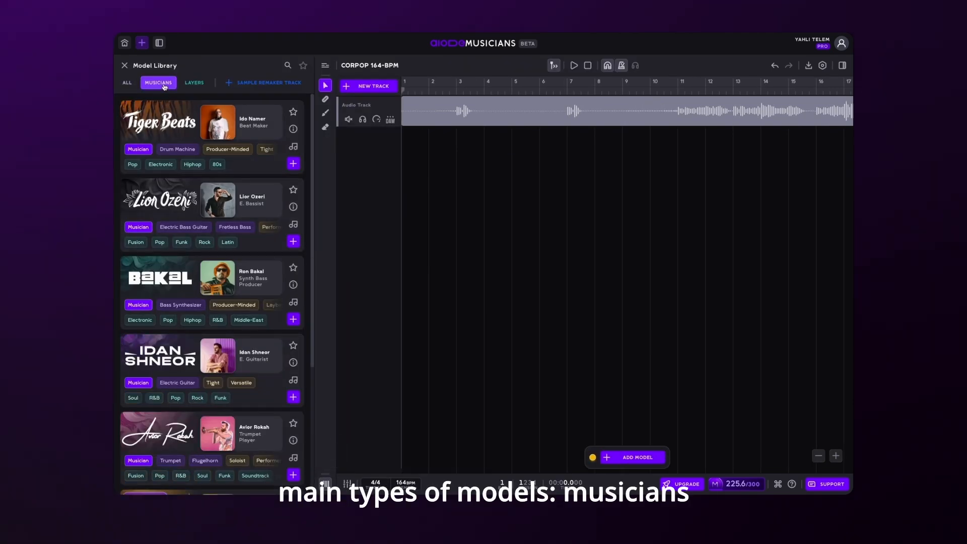
{"action": "left_click", "coordinate": [193, 84]}
{"action": "left_click", "coordinate": [160, 83]}
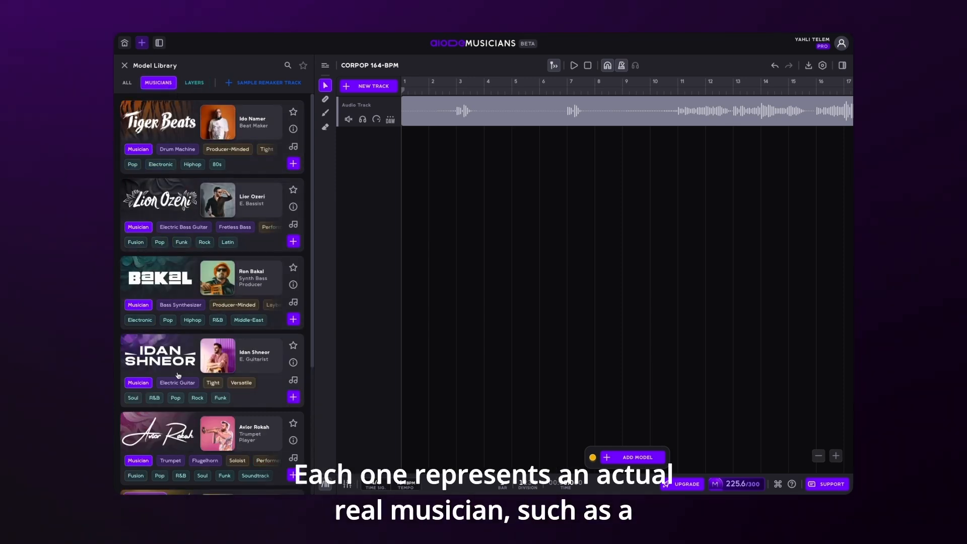
{"action": "scroll", "coordinate": [178, 375], "scroll_direction": "down", "scroll_amount": 1}
{"action": "scroll", "coordinate": [178, 374], "scroll_direction": "down", "scroll_amount": 4}
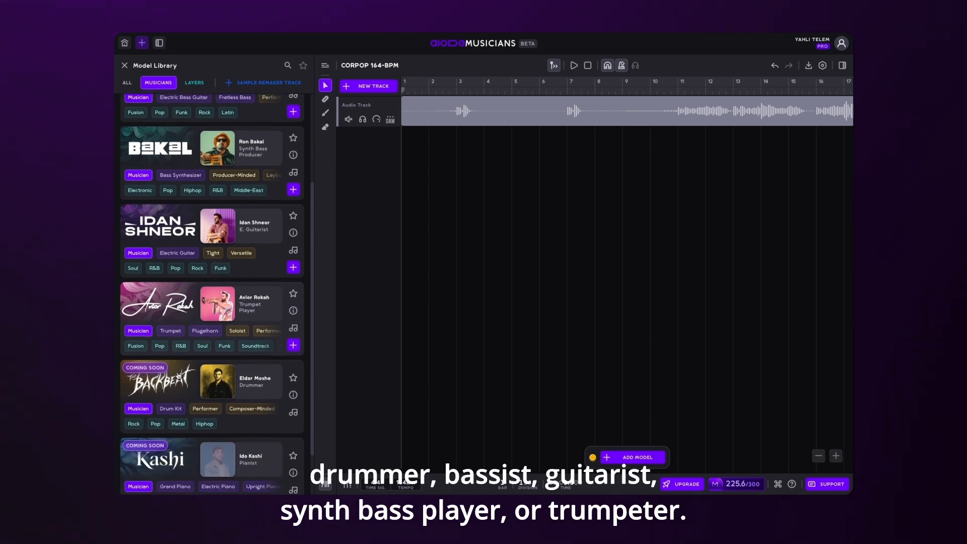
{"action": "scroll", "coordinate": [178, 375], "scroll_direction": "down", "scroll_amount": 1}
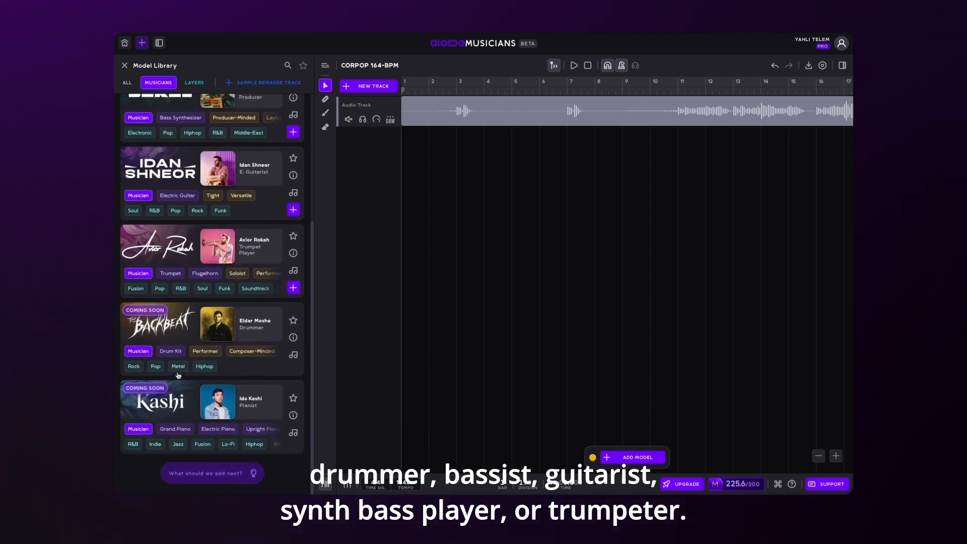
{"action": "scroll", "coordinate": [178, 374], "scroll_direction": "up", "scroll_amount": 1}
{"action": "scroll", "coordinate": [179, 374], "scroll_direction": "up", "scroll_amount": 5}
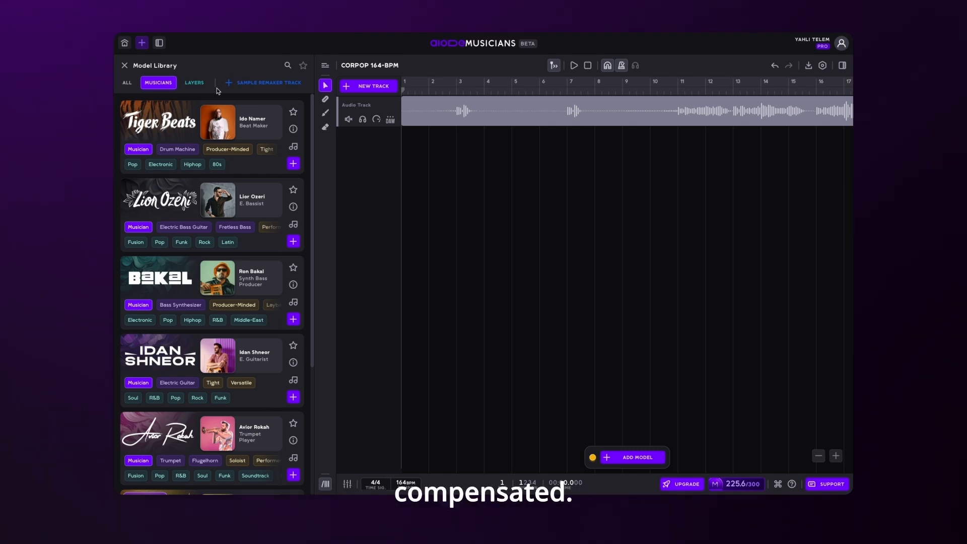
{"action": "left_click", "coordinate": [194, 82]}
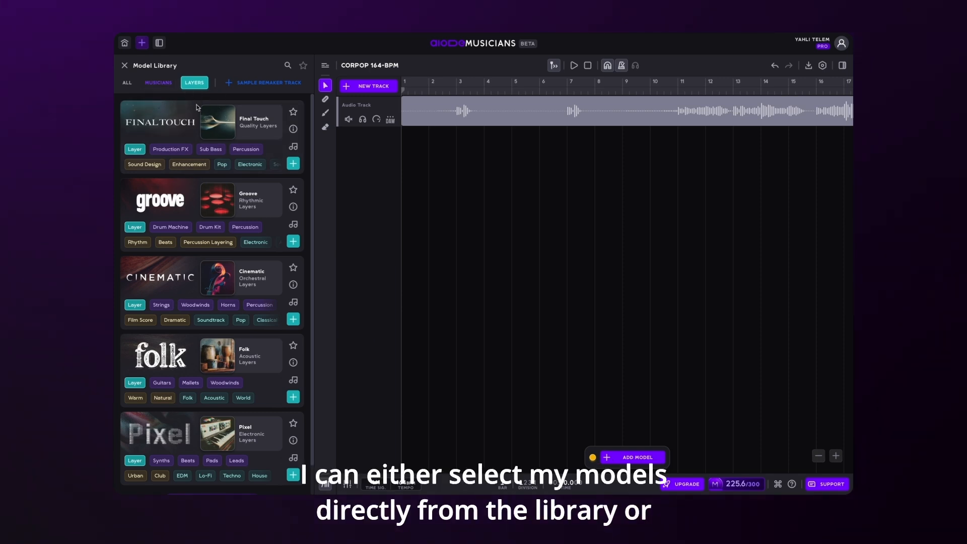
Add musician tracks for the Tiger Beats beat maker, the electric bassist and the trumpet player
{"action": "left_click", "coordinate": [372, 86]}
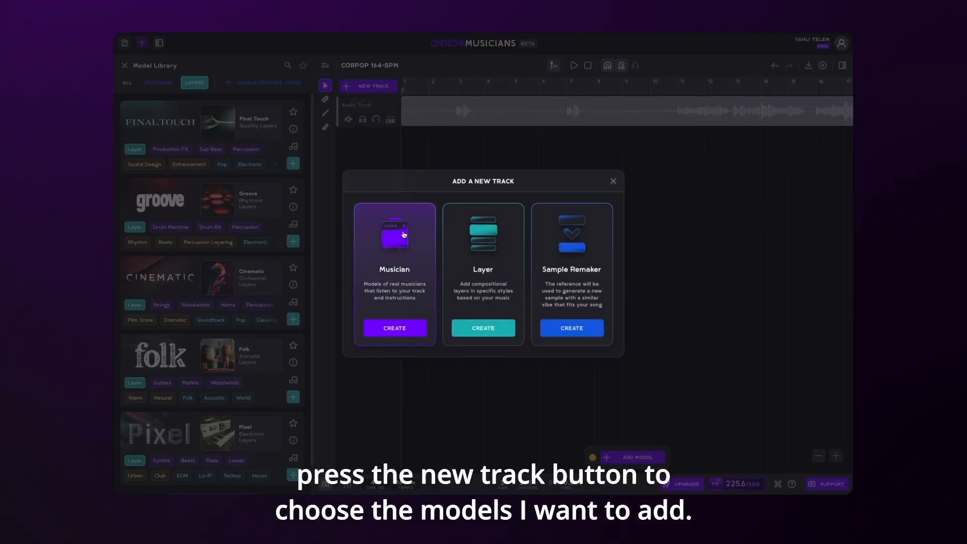
{"action": "left_click", "coordinate": [393, 329]}
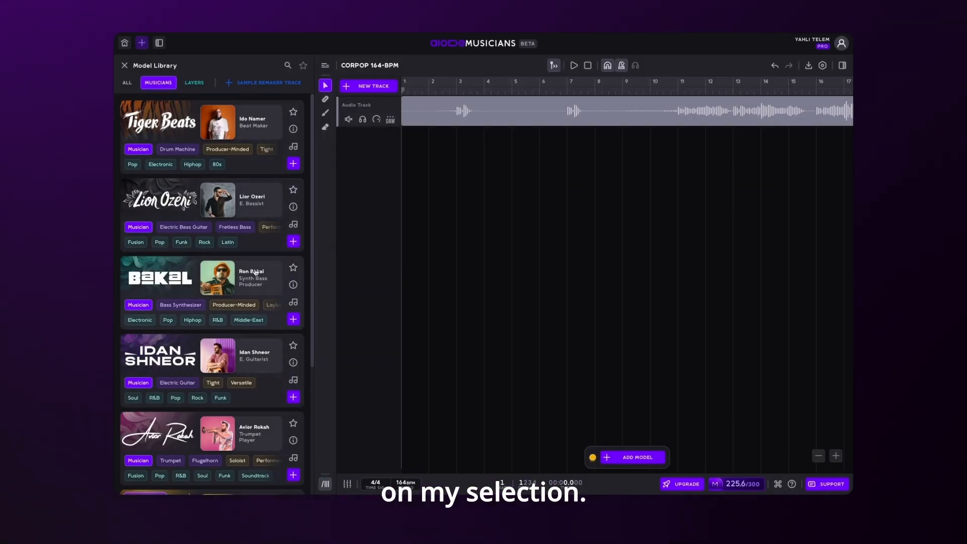
{"action": "left_click", "coordinate": [293, 164]}
{"action": "left_click", "coordinate": [293, 242]}
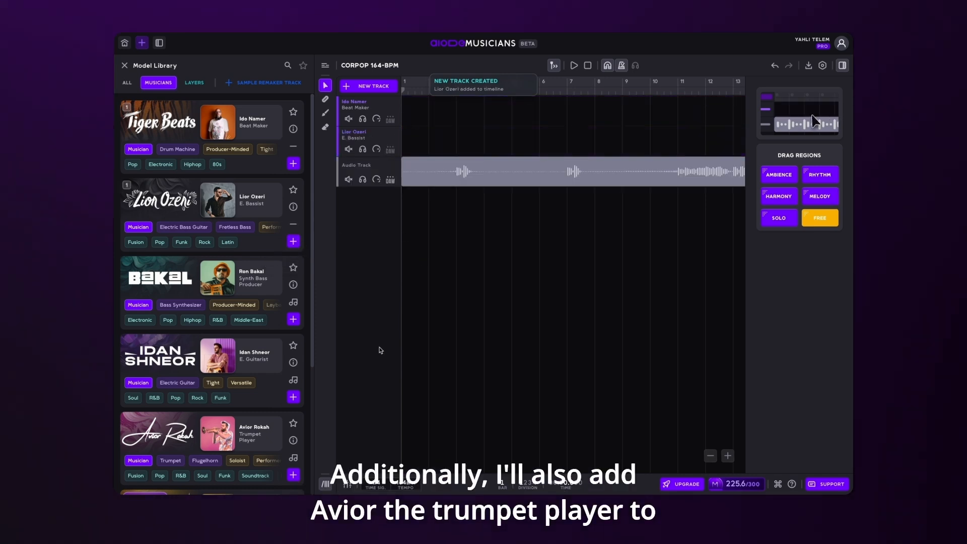
{"action": "left_click", "coordinate": [293, 475]}
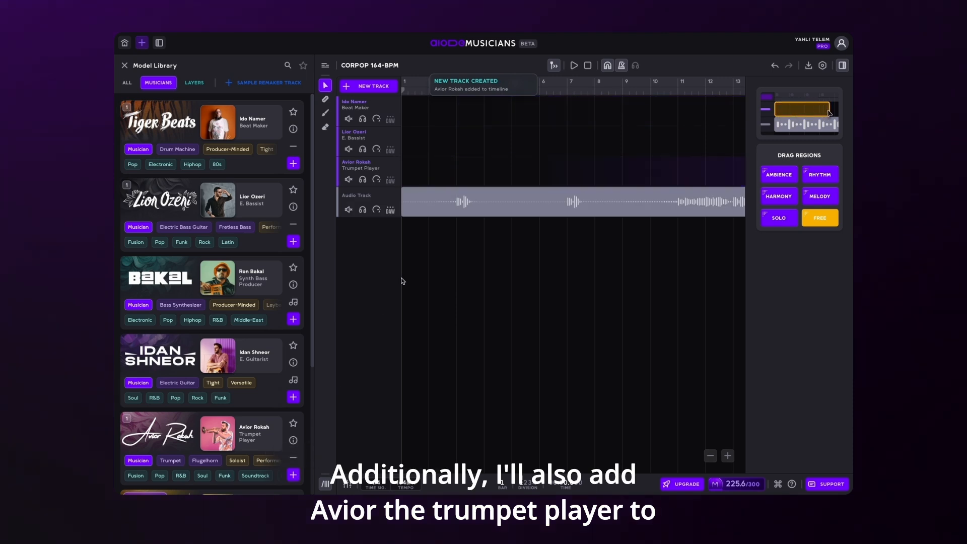
Add a track for the Final Touch layer model and check the options of the beat maker's track
{"action": "left_click", "coordinate": [202, 83]}
{"action": "left_click", "coordinate": [292, 164]}
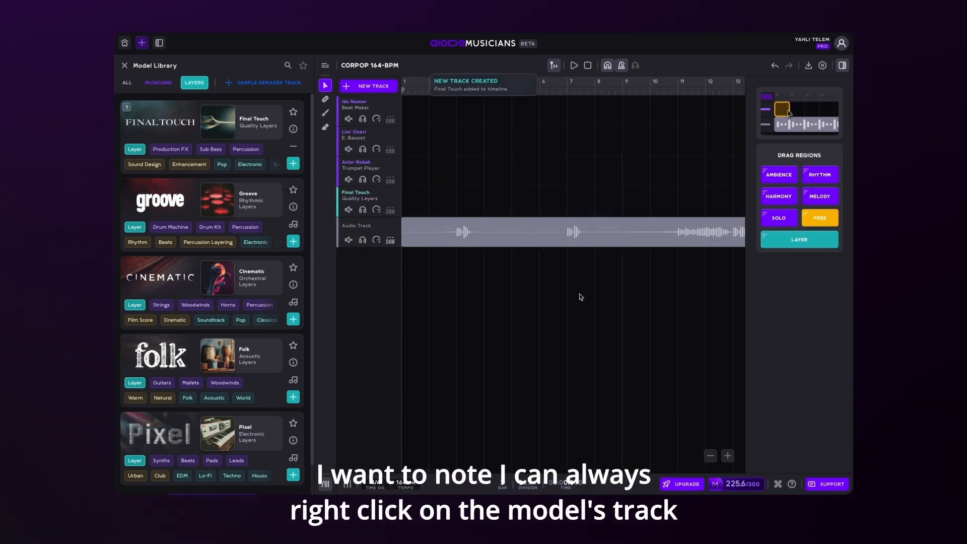
{"action": "right_click", "coordinate": [396, 111]}
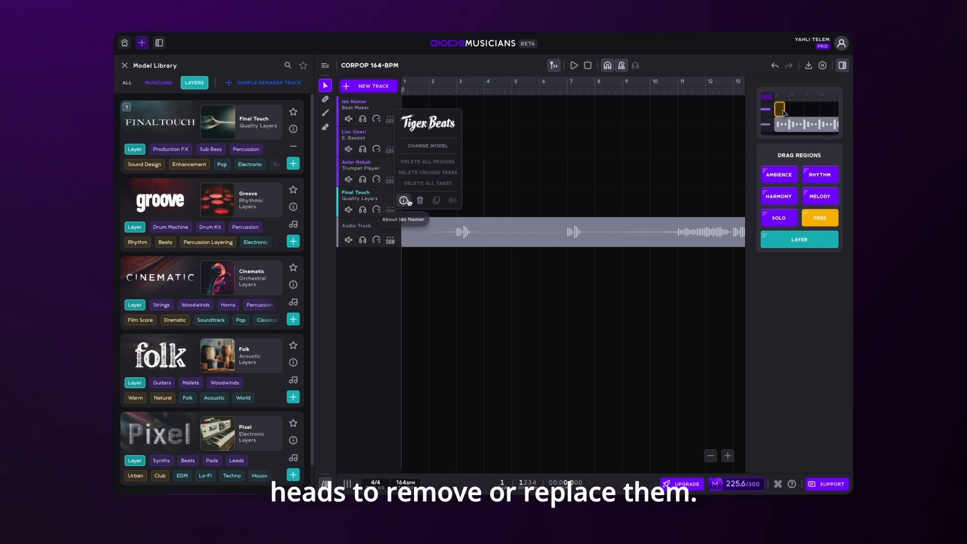
{"action": "left_click", "coordinate": [446, 277]}
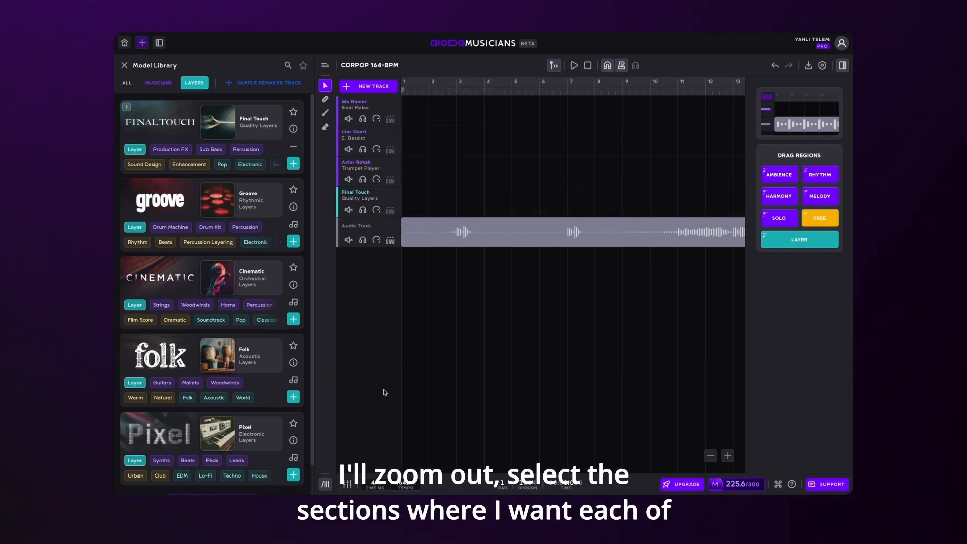
Hide the model library and create Rhythm regions from bar 16 to bar 24 on the beat maker and bassist tracks
{"action": "left_click", "coordinate": [326, 484]}
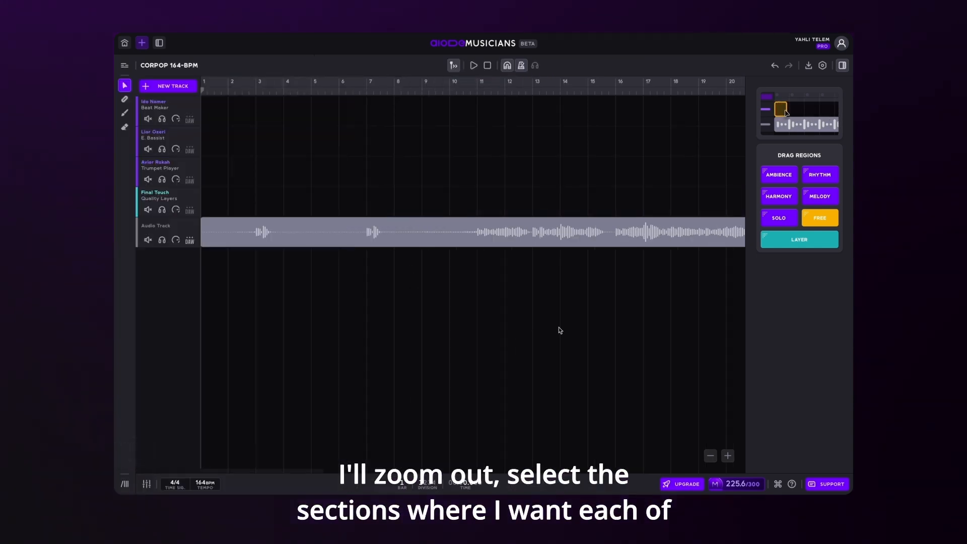
{"action": "scroll", "coordinate": [558, 329], "scroll_direction": "down", "scroll_amount": 2}
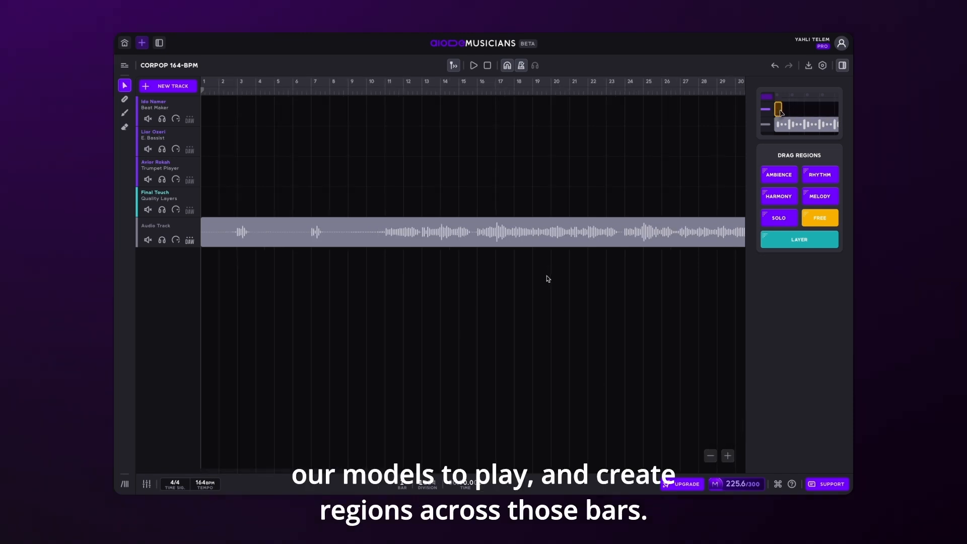
{"action": "left_click_drag", "start_coordinate": [479, 113], "coordinate": [625, 114]}
{"action": "left_click", "coordinate": [549, 173]}
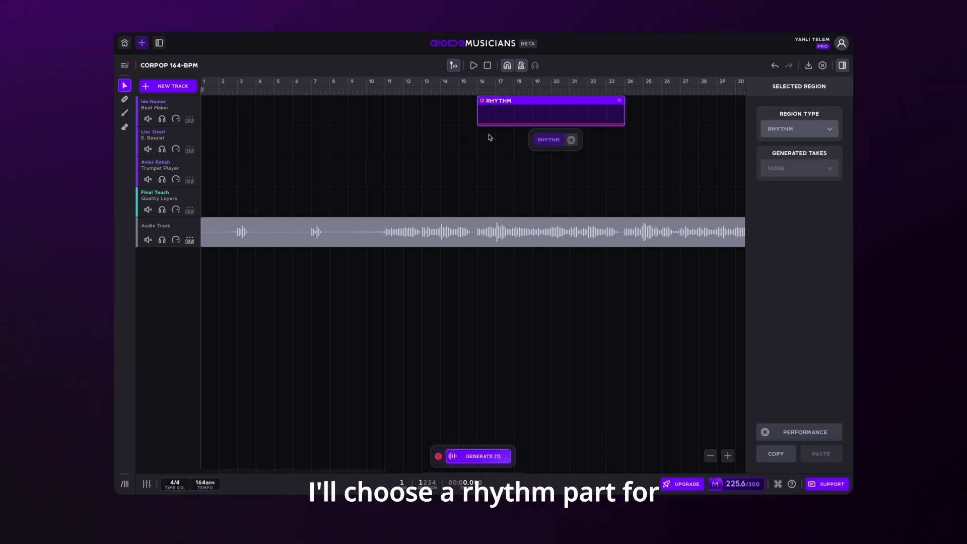
{"action": "left_click_drag", "start_coordinate": [478, 145], "coordinate": [624, 151]}
{"action": "left_click", "coordinate": [547, 204]}
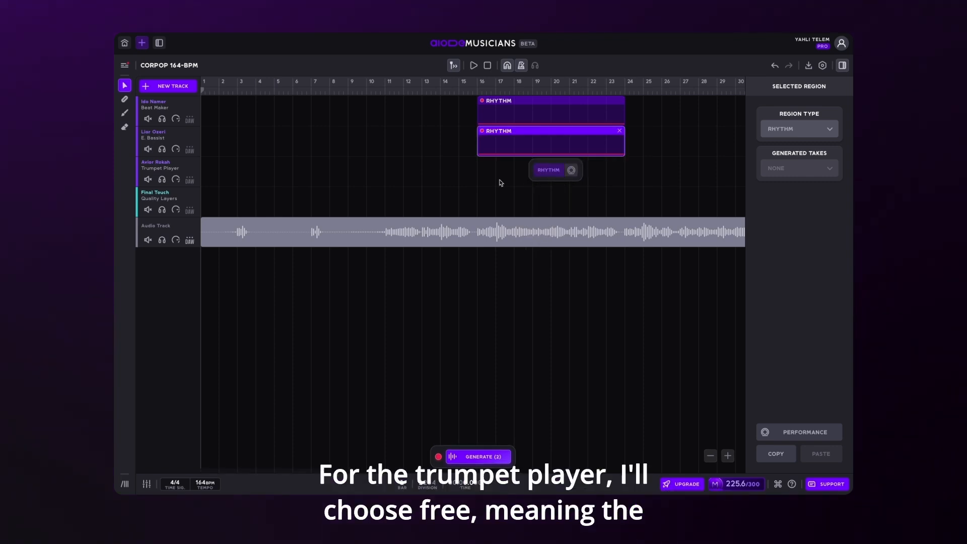
Create a Free region on the trumpet track and a Layer region on the Final Touch track, both from bar 16 to bar 24
{"action": "left_click_drag", "start_coordinate": [478, 178], "coordinate": [625, 172]}
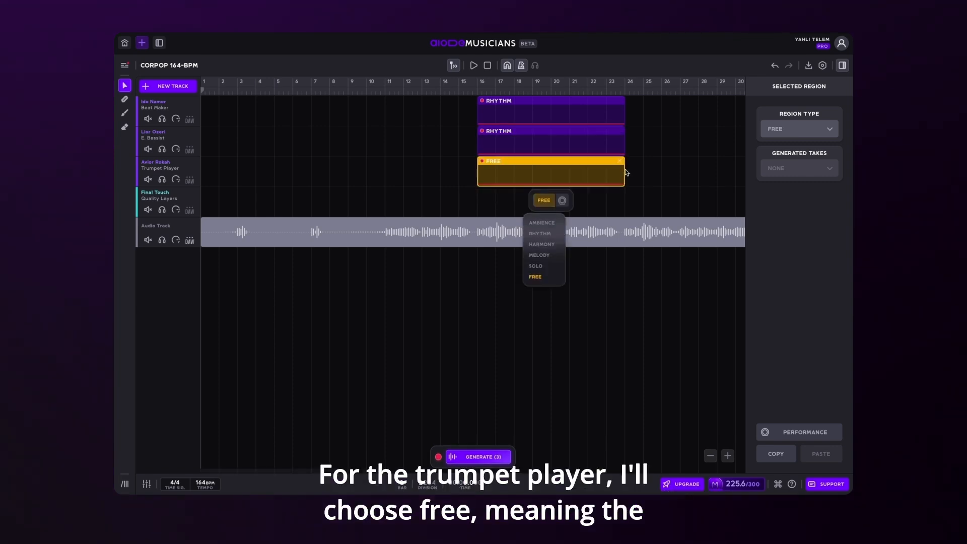
{"action": "left_click", "coordinate": [543, 278]}
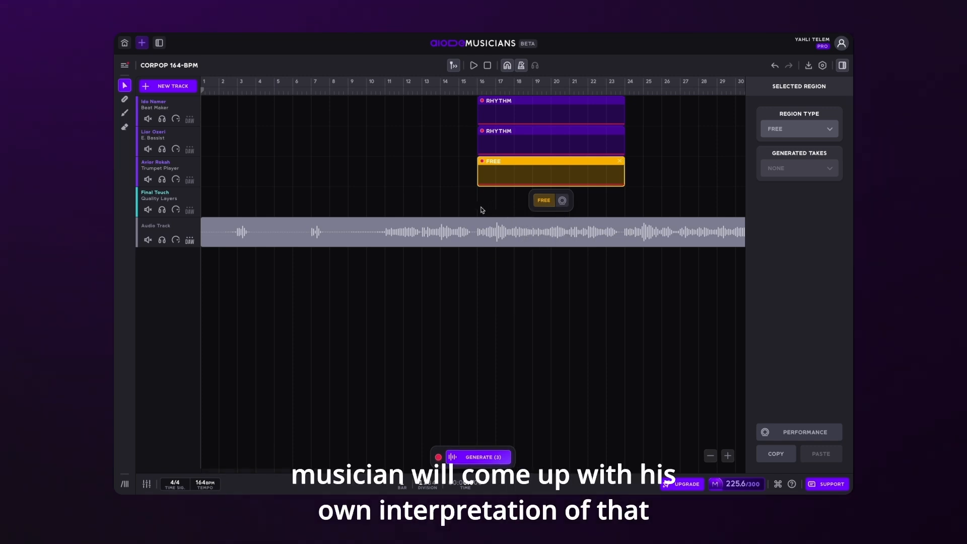
{"action": "left_click_drag", "start_coordinate": [477, 209], "coordinate": [624, 206]}
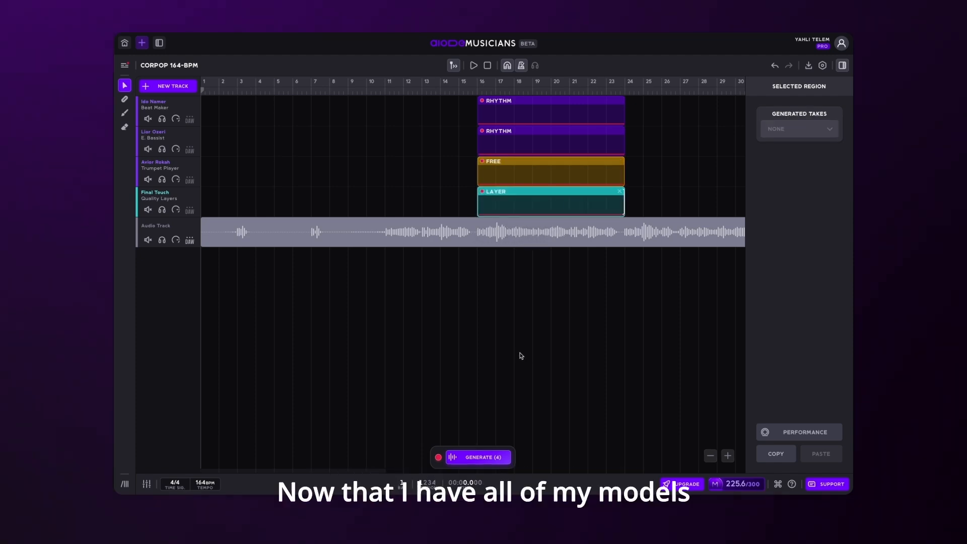
Generate takes for all four regions and play the song back, muting the original audio track for a moment to compare
{"action": "left_click", "coordinate": [494, 446]}
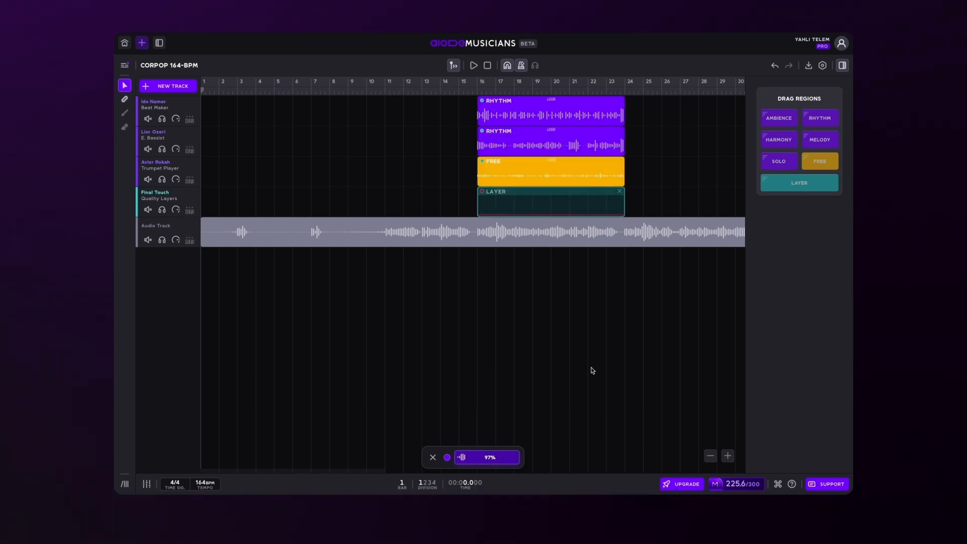
{"action": "left_click", "coordinate": [380, 94]}
{"action": "key", "text": "space"}
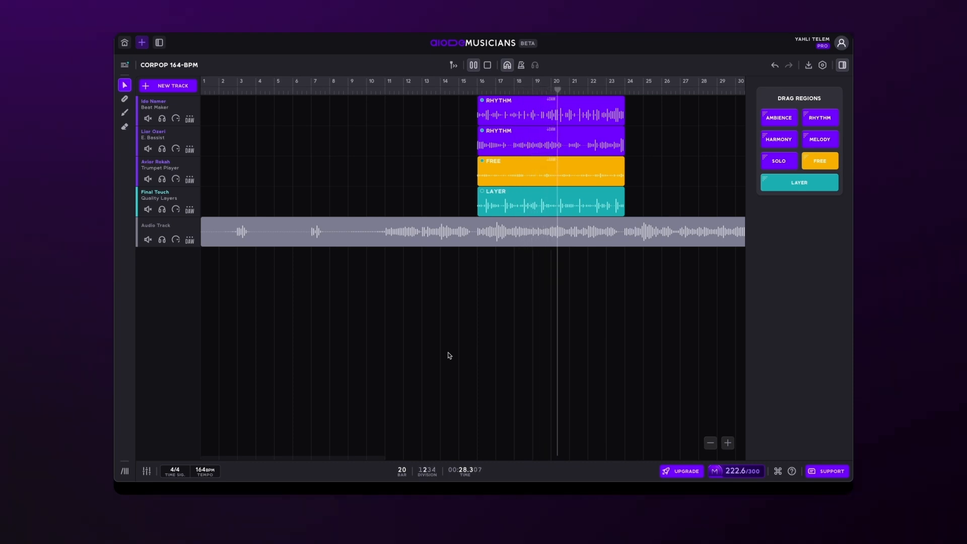
{"action": "left_click", "coordinate": [151, 237]}
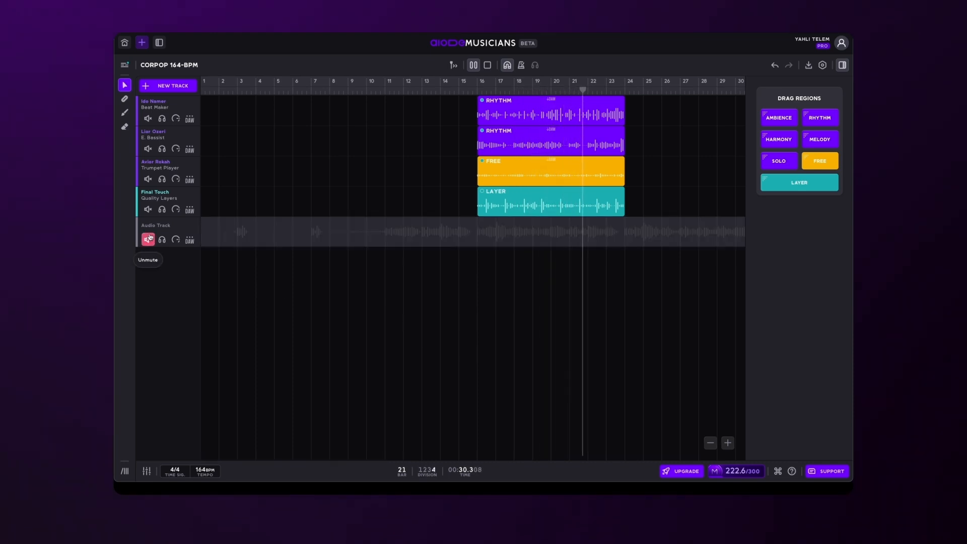
{"action": "left_click", "coordinate": [149, 238]}
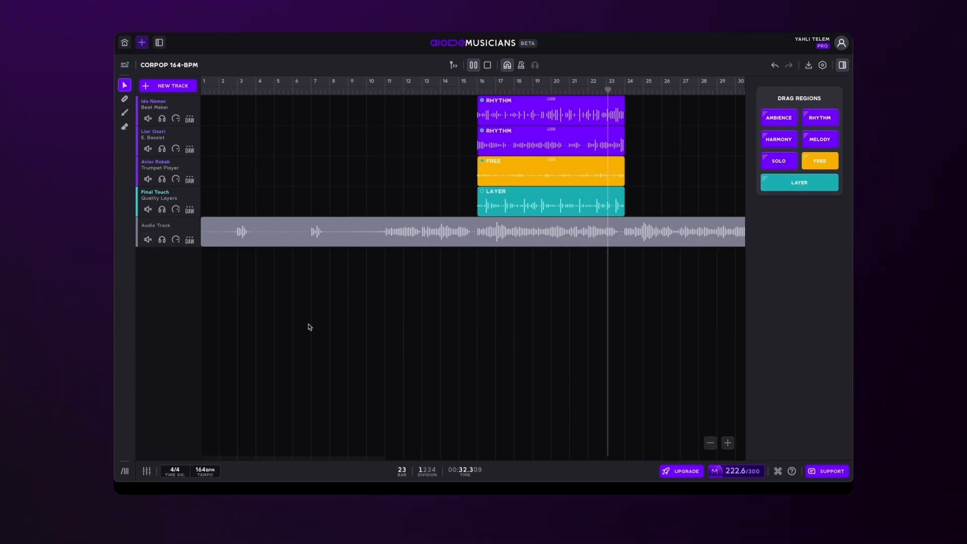
{"action": "key", "text": "space"}
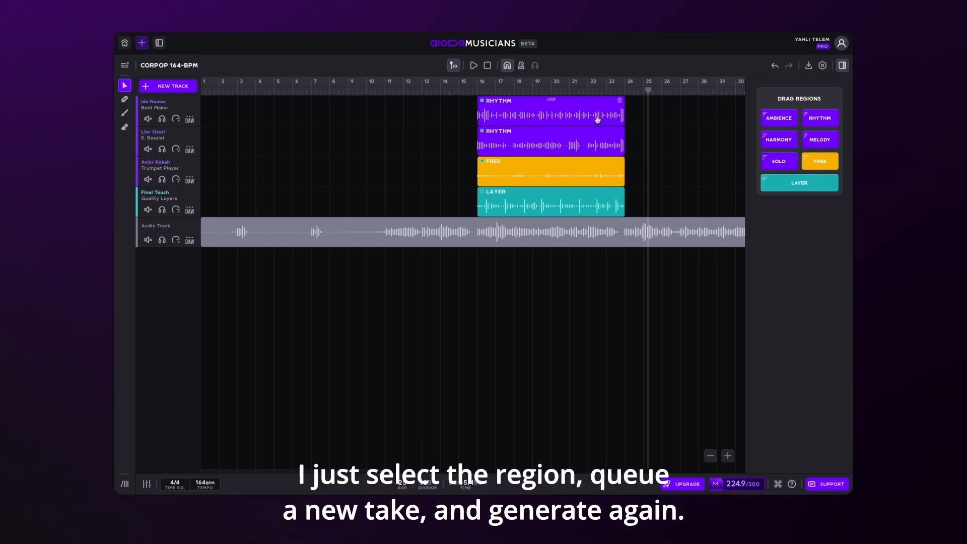
Queue a new take for the beat maker's Rhythm region and generate it
{"action": "left_click", "coordinate": [561, 114]}
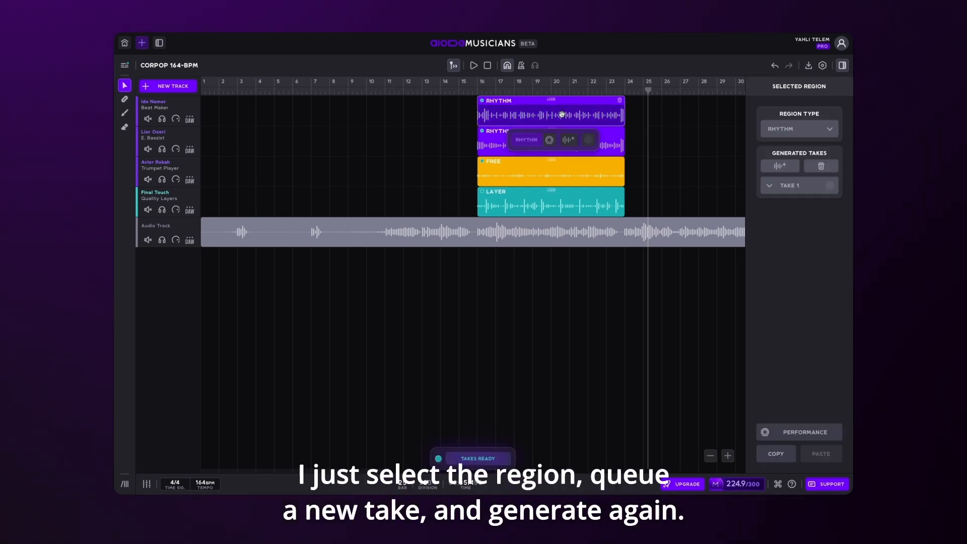
{"action": "left_click", "coordinate": [567, 141]}
{"action": "left_click", "coordinate": [561, 361]}
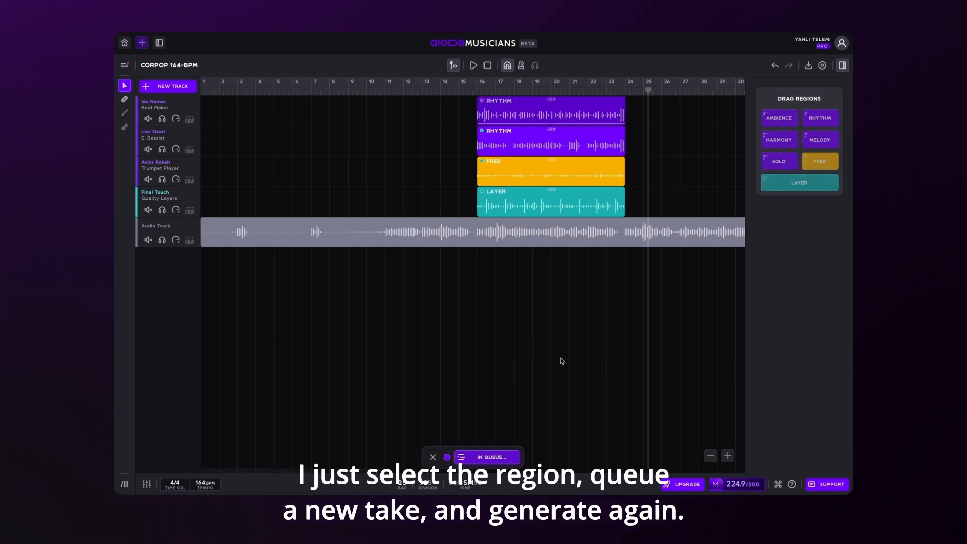
Check the list of generated takes for the beat maker's Rhythm region
{"action": "left_click", "coordinate": [559, 115]}
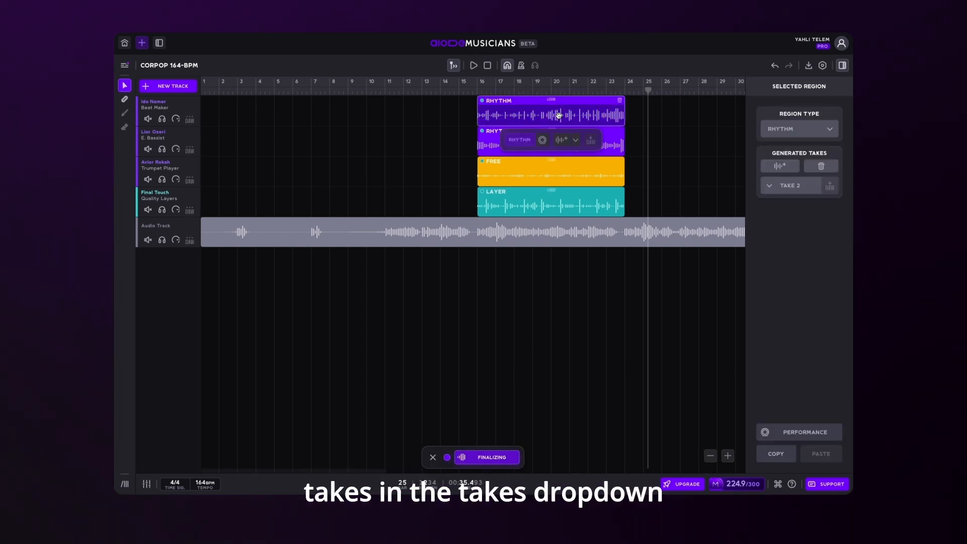
{"action": "left_click", "coordinate": [576, 140]}
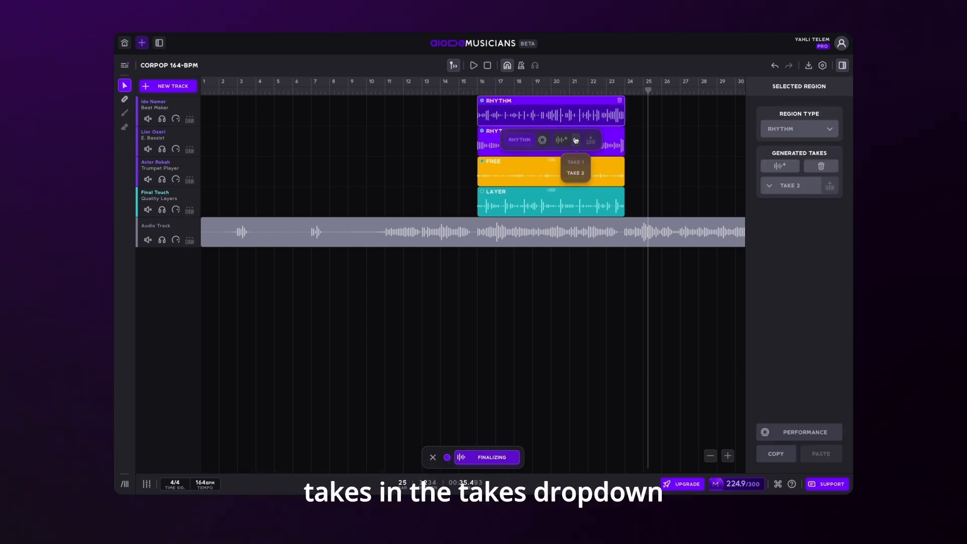
{"action": "left_click", "coordinate": [582, 333]}
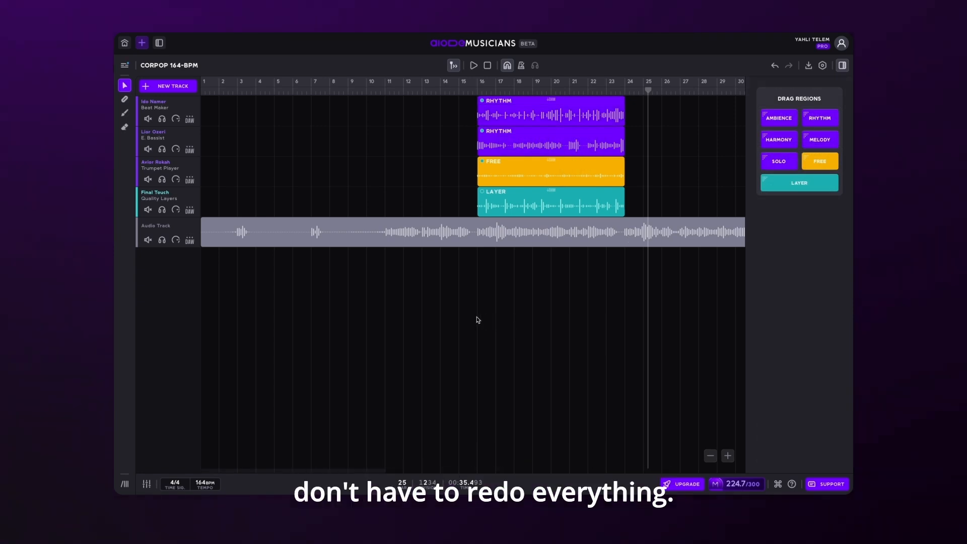
Mark about one bar near bar 21 of the bassist's Rhythm region with the generation brush and regenerate only that section
{"action": "left_click", "coordinate": [125, 113]}
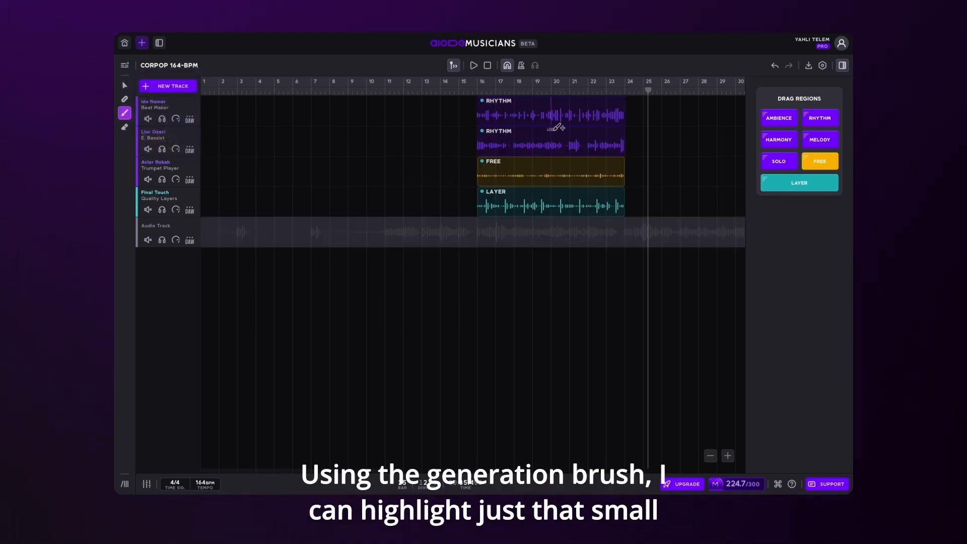
{"action": "left_click_drag", "start_coordinate": [566, 146], "coordinate": [588, 147]}
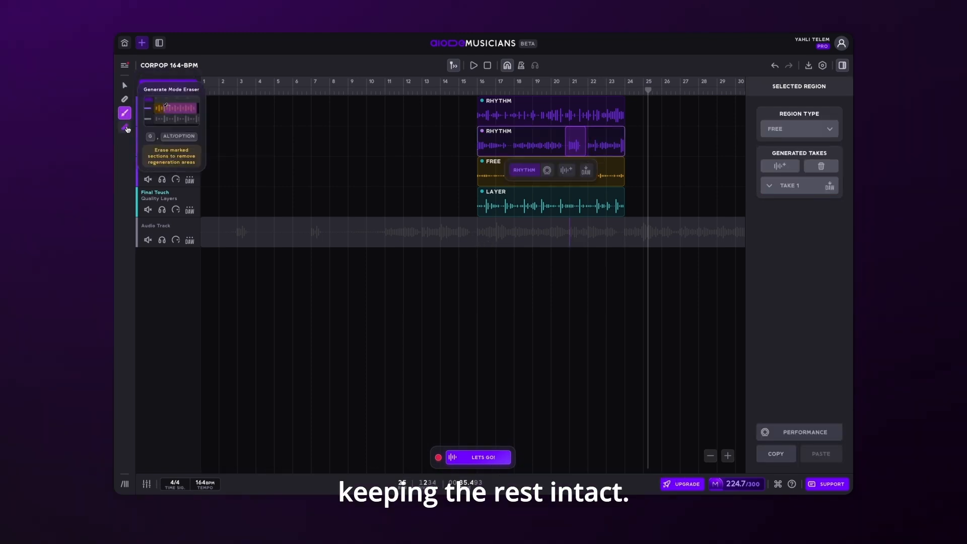
{"action": "left_click", "coordinate": [478, 457]}
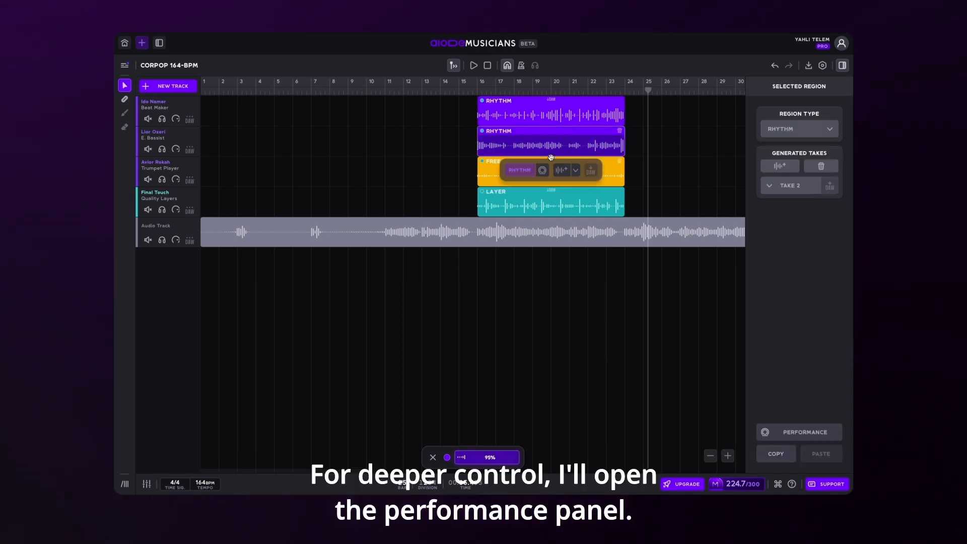
Review the performance settings of the bassist's Rhythm region and turn off the Fingers articulation
{"action": "left_click", "coordinate": [543, 170]}
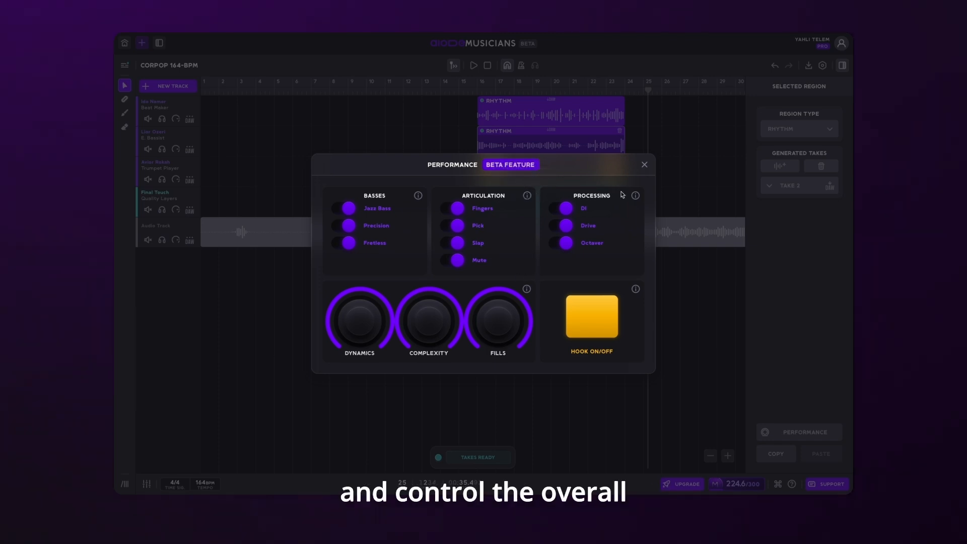
{"action": "mouse_move", "coordinate": [528, 289]}
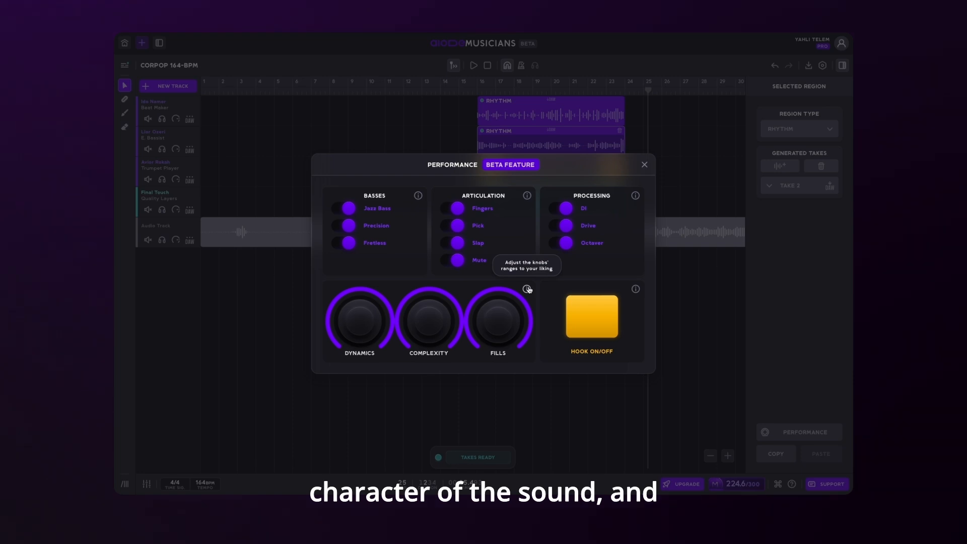
{"action": "mouse_move", "coordinate": [636, 288]}
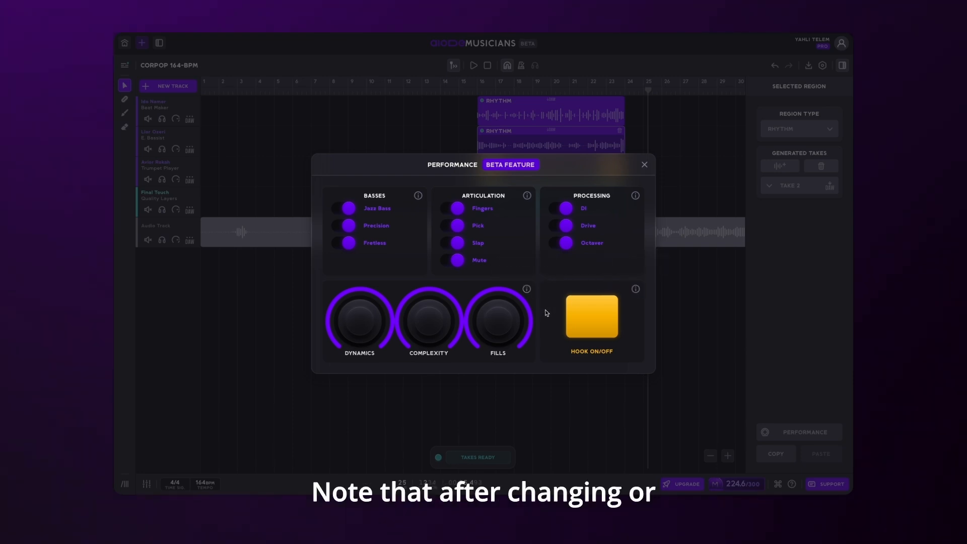
{"action": "left_click", "coordinate": [456, 208]}
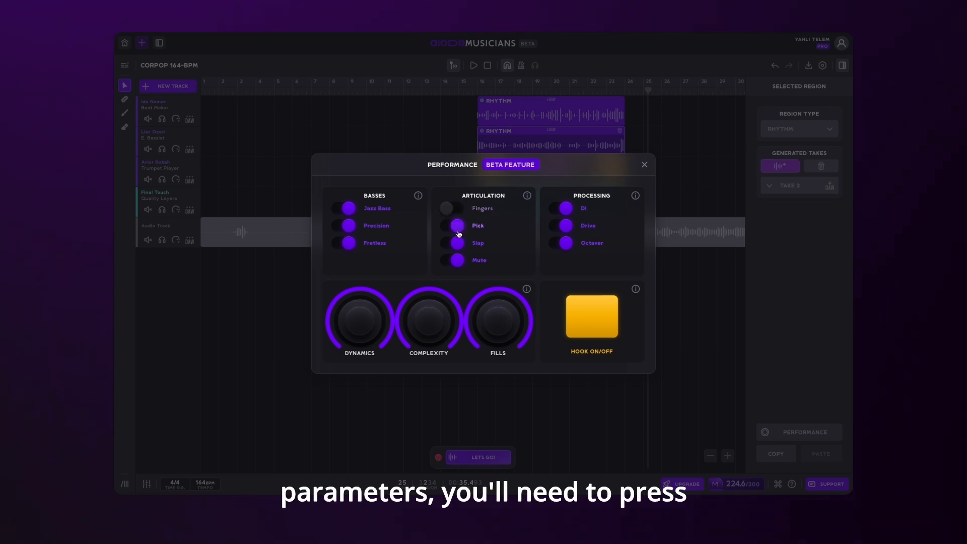
{"action": "left_click", "coordinate": [644, 165]}
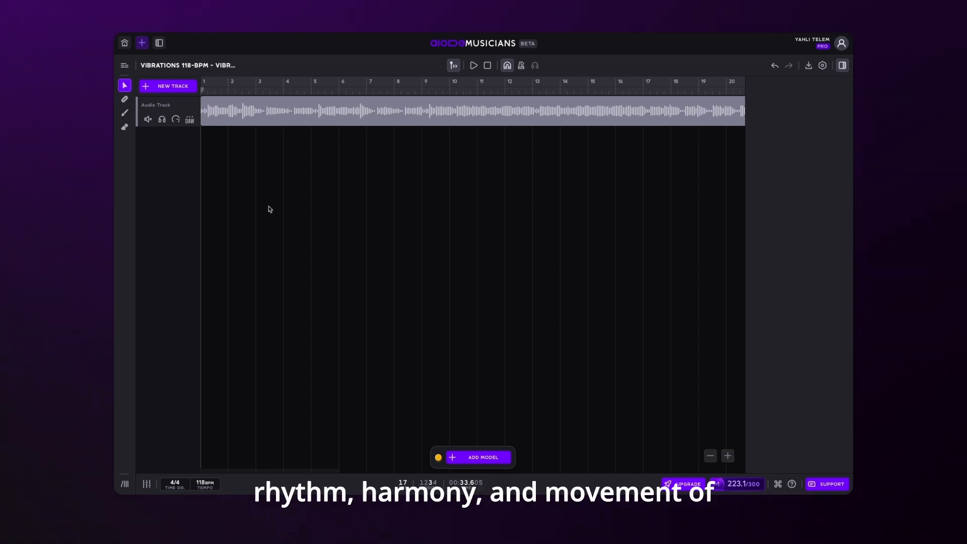
Add a Sample Remaker track to the Vibrations 118-BPM project and create a Sample region from bar 5 to bar 17
{"action": "left_click", "coordinate": [180, 86]}
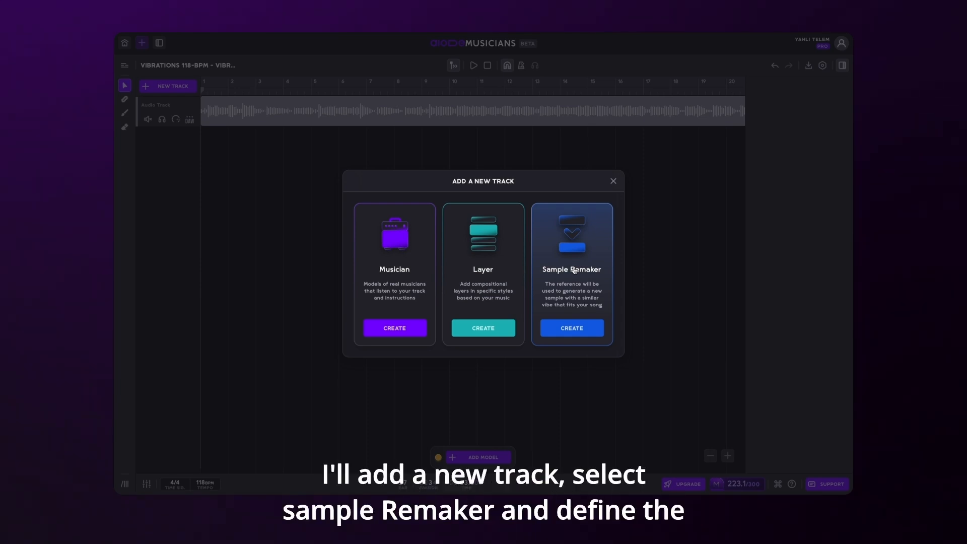
{"action": "left_click", "coordinate": [582, 328]}
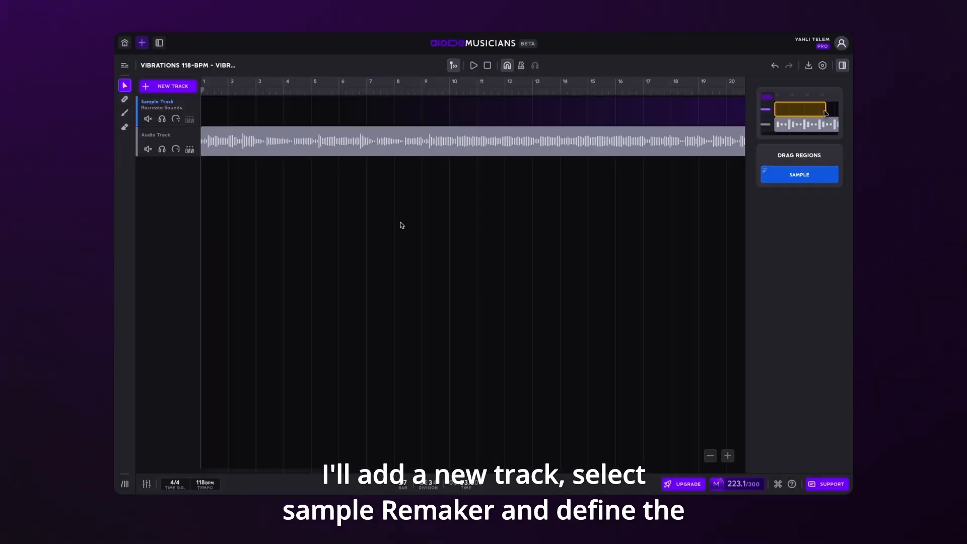
{"action": "left_click_drag", "start_coordinate": [313, 117], "coordinate": [641, 108]}
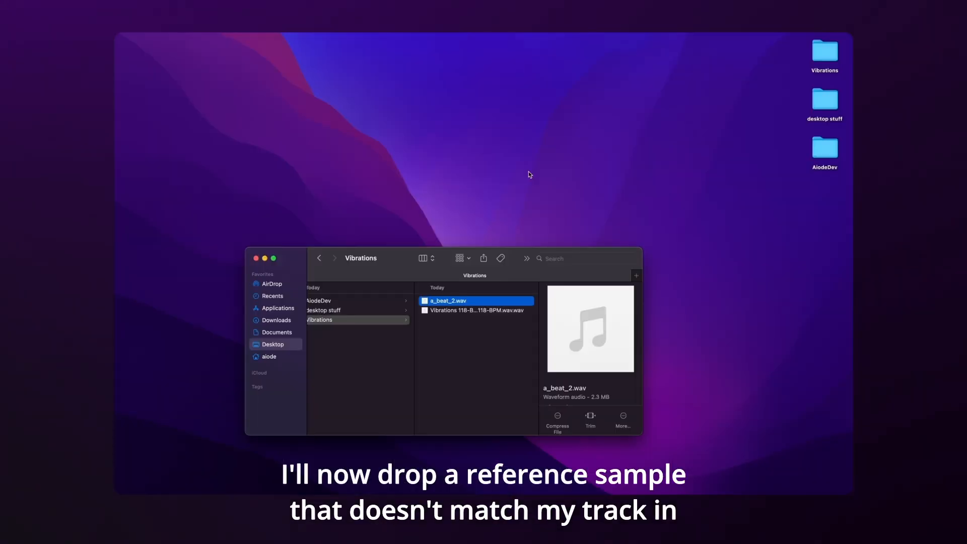
Import a_beat_2.wav as the Sample region's reference sample and preview it briefly
{"action": "left_click_drag", "start_coordinate": [452, 304], "coordinate": [458, 300]}
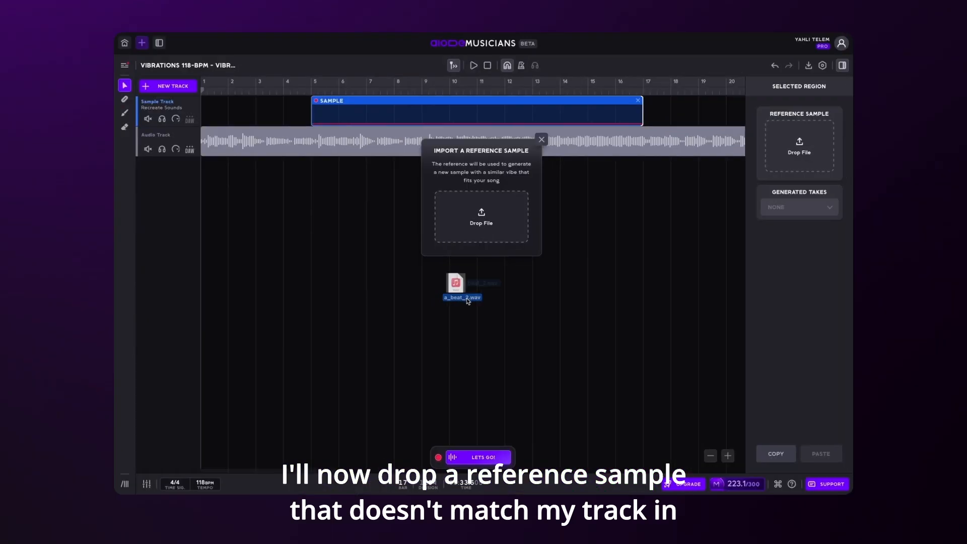
{"action": "left_click_drag", "start_coordinate": [458, 288], "coordinate": [482, 224]}
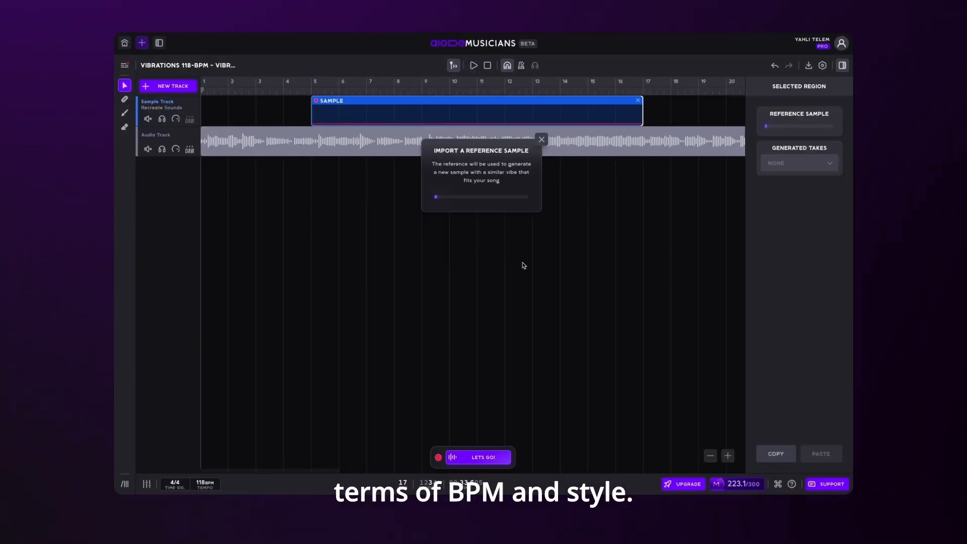
{"action": "left_click", "coordinate": [467, 201]}
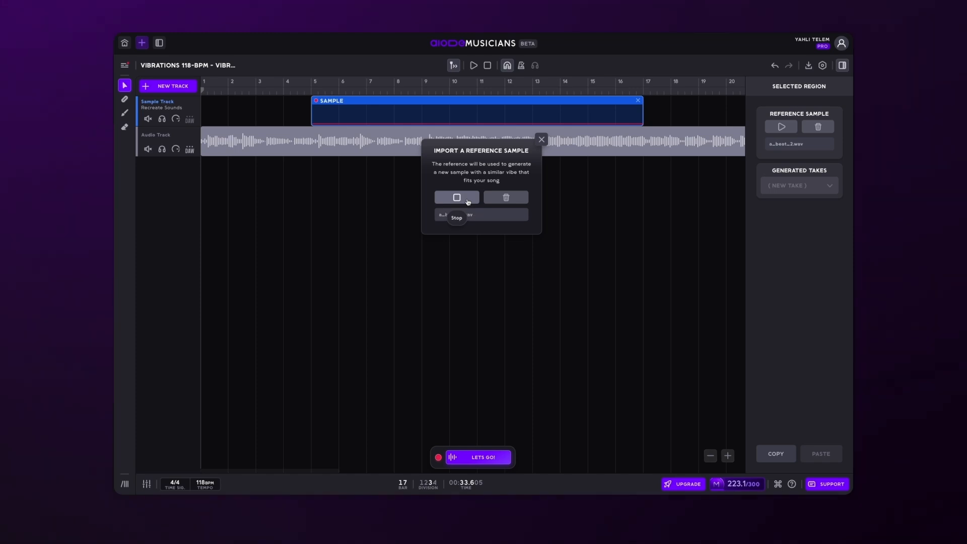
{"action": "left_click", "coordinate": [468, 201]}
Generate a take for the Sample region and play it back with the audio track
{"action": "left_click", "coordinate": [481, 457]}
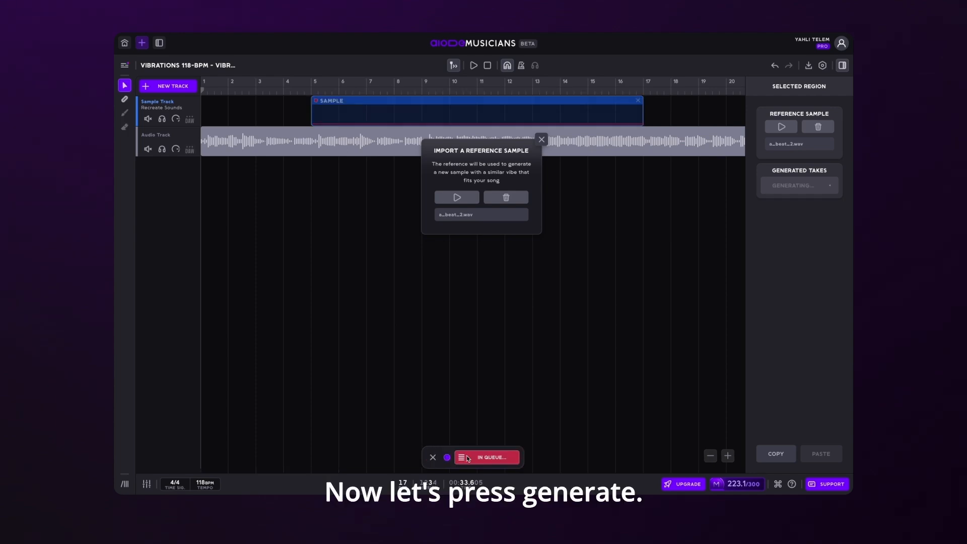
{"action": "key", "text": "space"}
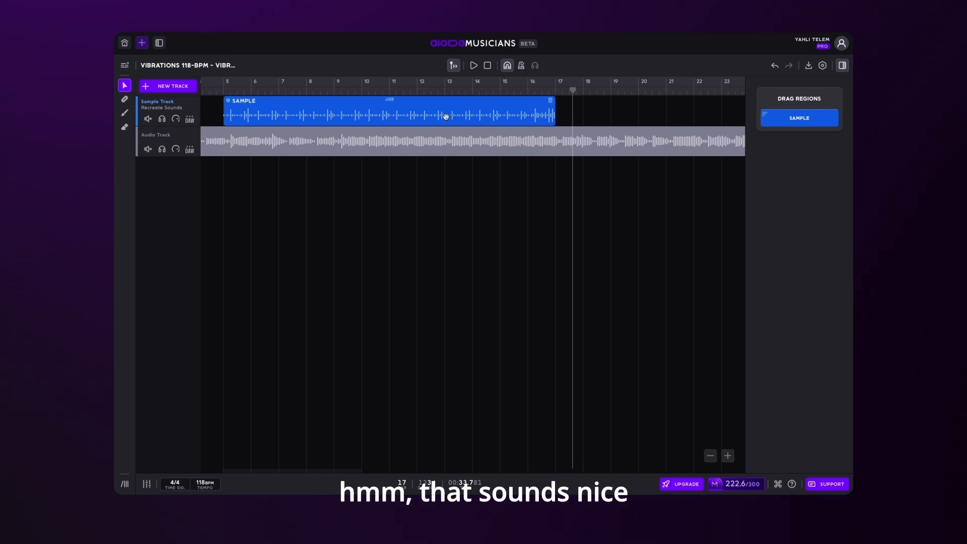
Select the generated Sample region and open the project's export options
{"action": "left_click", "coordinate": [445, 116]}
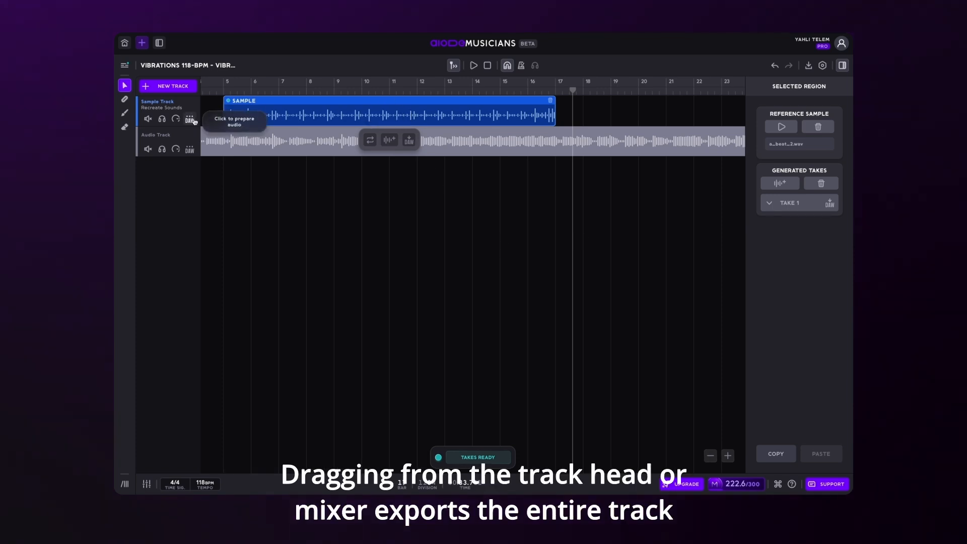
{"action": "left_click", "coordinate": [809, 66]}
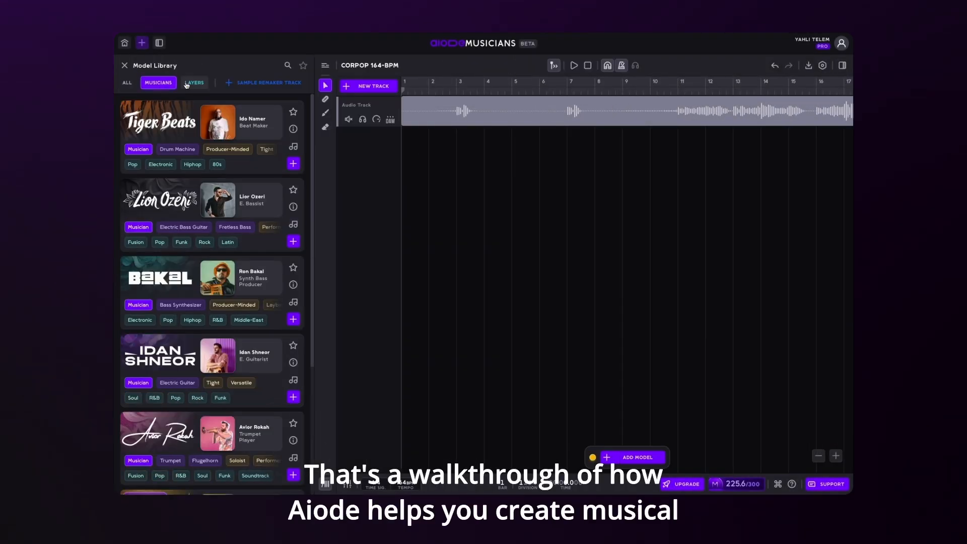
Browse the layer and musician models in the model library
{"action": "left_click", "coordinate": [194, 83]}
{"action": "left_click", "coordinate": [158, 83]}
{"action": "scroll", "coordinate": [178, 375], "scroll_direction": "down", "scroll_amount": 3}
{"action": "scroll", "coordinate": [177, 375], "scroll_direction": "down", "scroll_amount": 2}
{"action": "scroll", "coordinate": [178, 375], "scroll_direction": "up", "scroll_amount": 4}
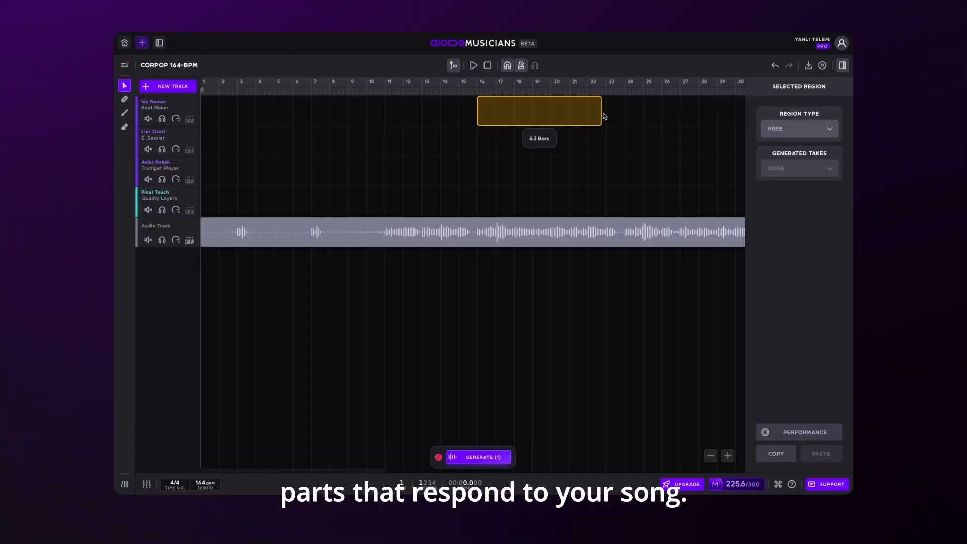
{"action": "left_click", "coordinate": [543, 140]}
{"action": "left_click", "coordinate": [544, 173]}
{"action": "left_click", "coordinate": [537, 166]}
{"action": "left_click", "coordinate": [547, 207]}
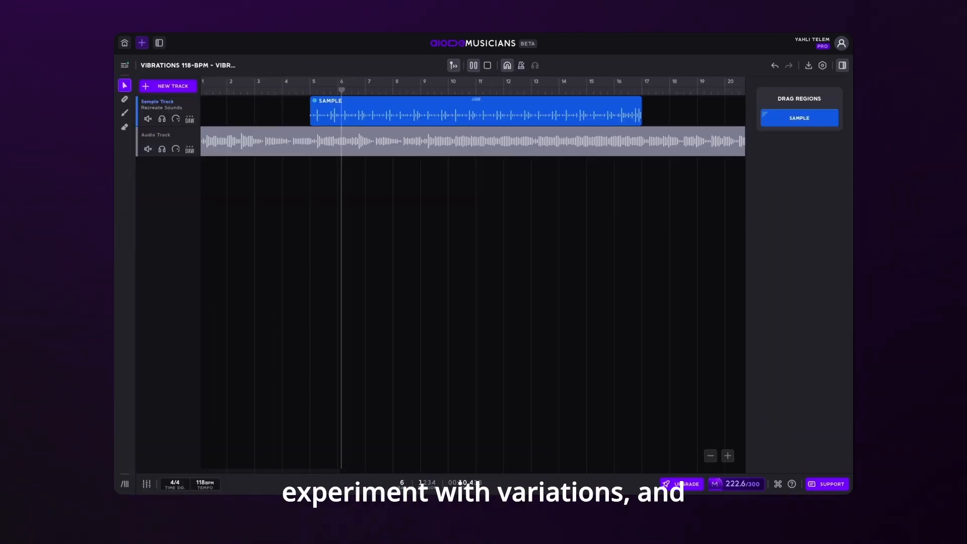